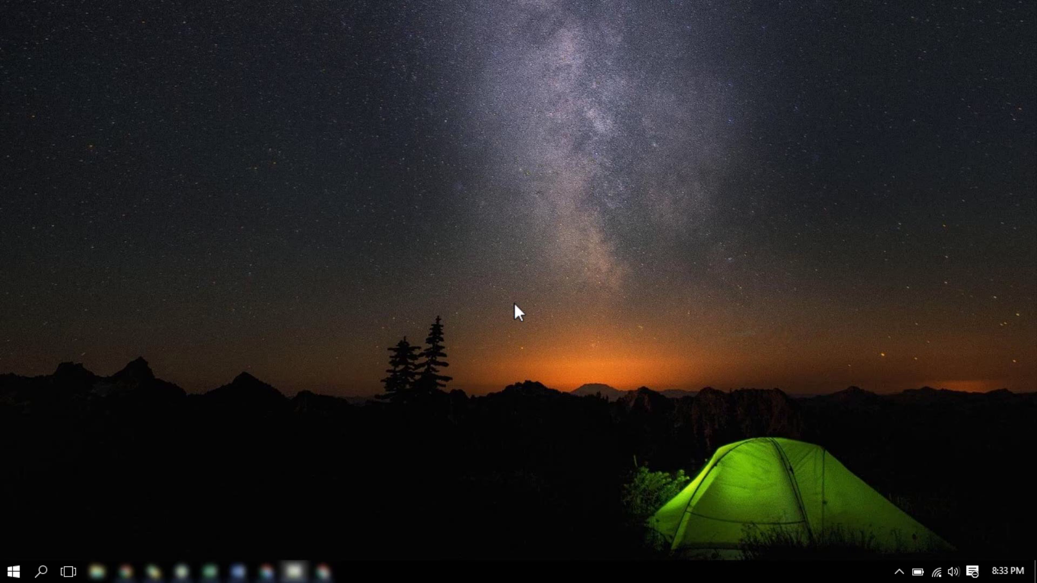
Step: Launch Chrome and load appleid.apple.com, reaching the Apple ID sign-in page
click(323, 571)
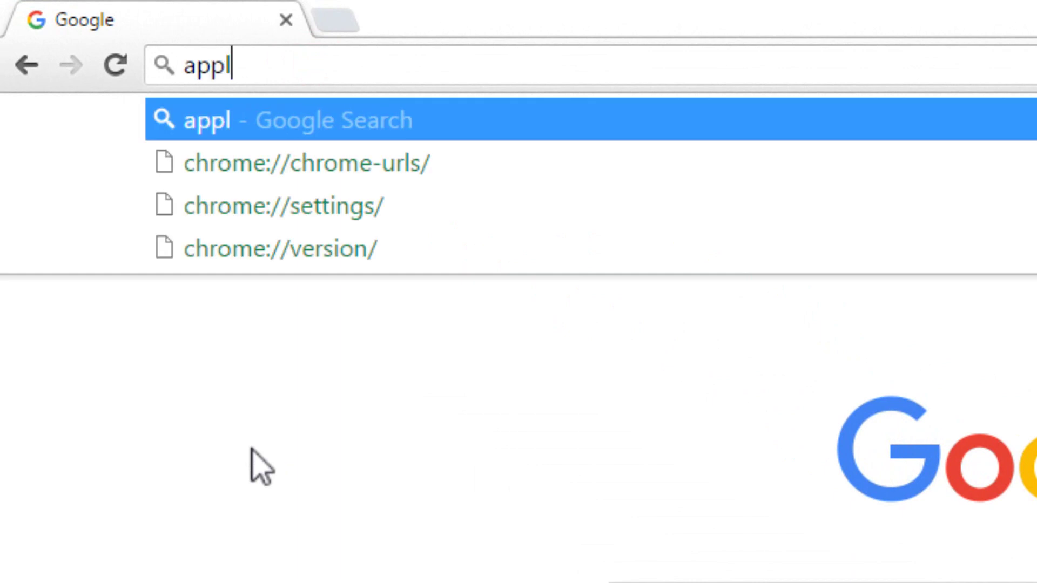
text(e.)
key(BackSpace)
text(id.ap)
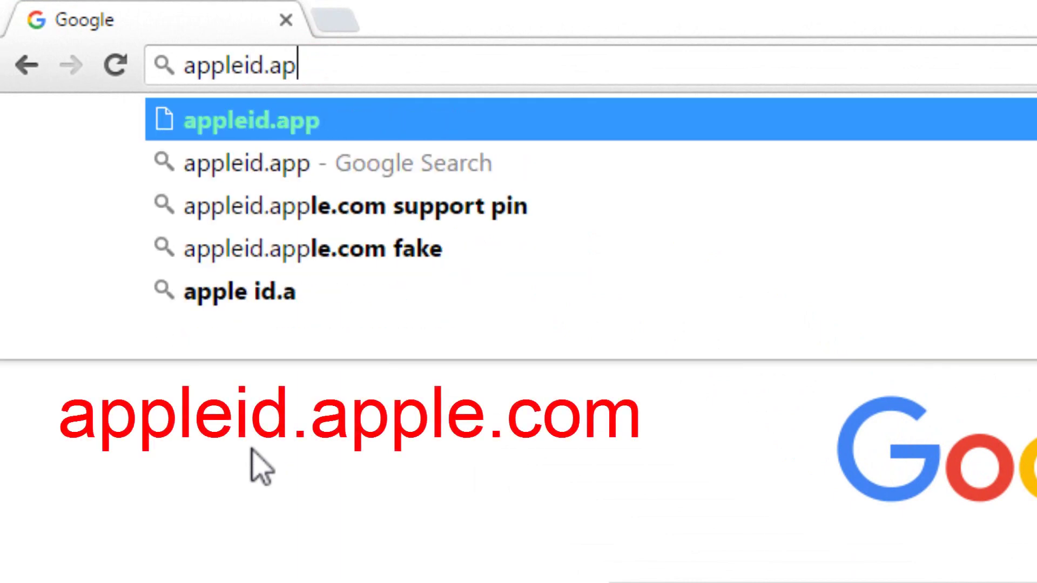
text(ple.com)
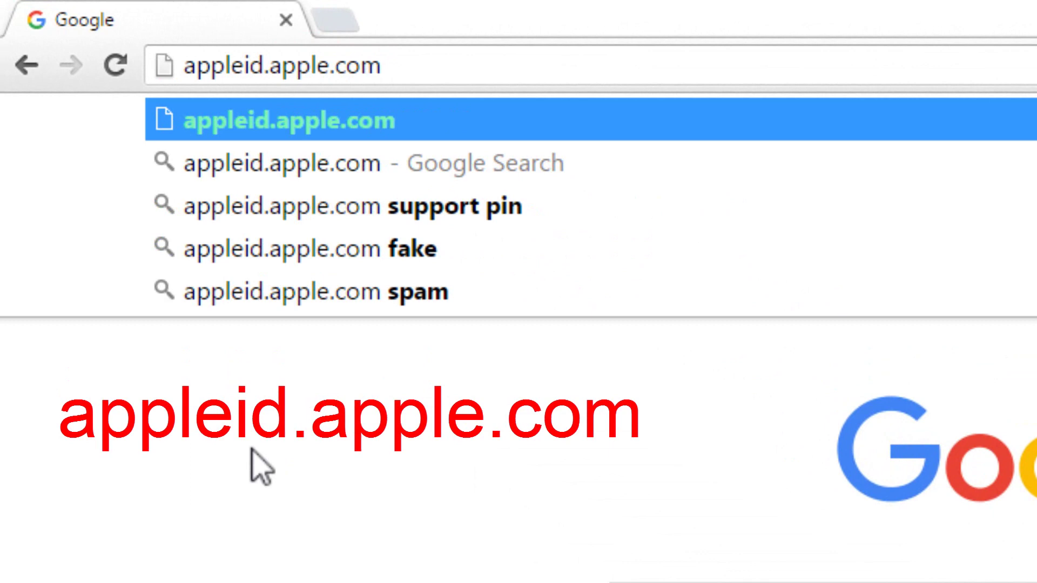
click(214, 139)
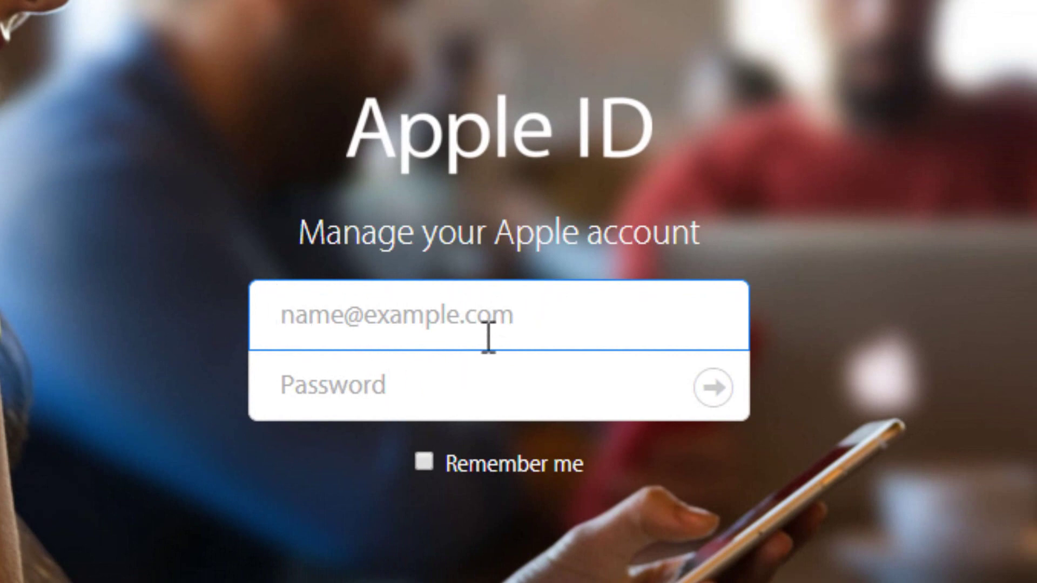
Step: Sign in with the Gmail Apple ID and password to reach the account management page
click(505, 302)
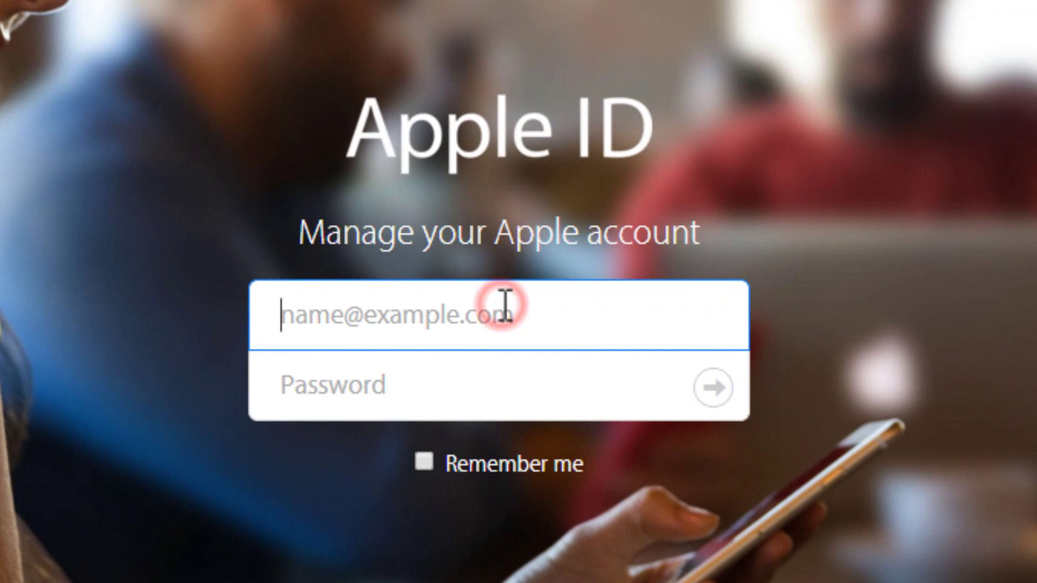
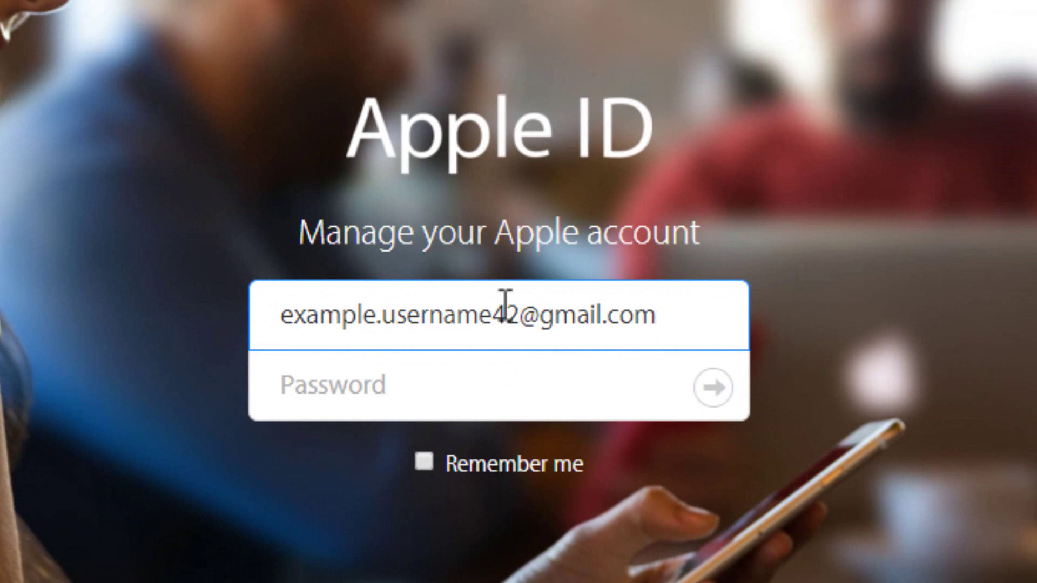
click(396, 377)
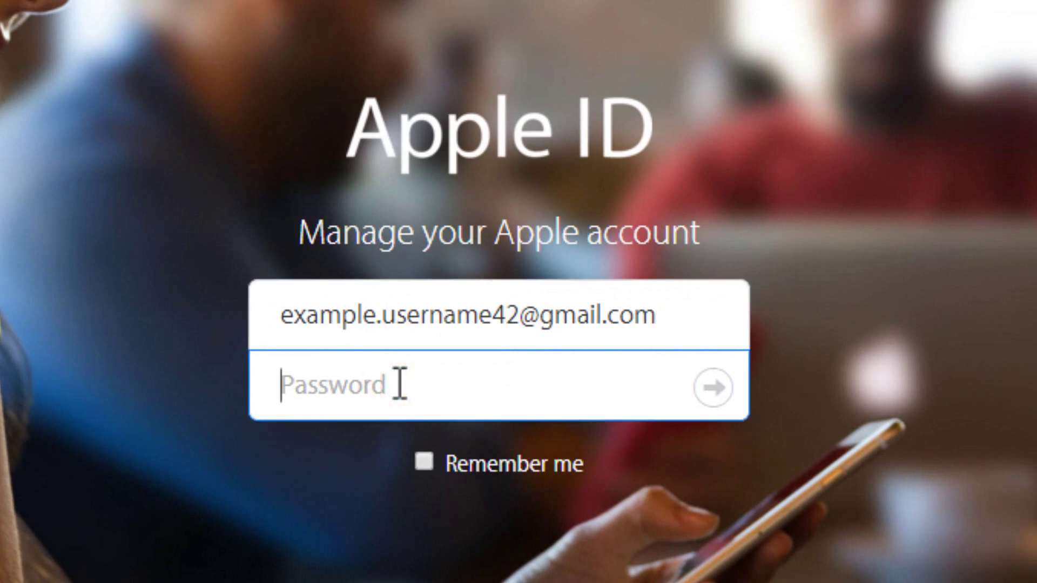
text(••••••••••)
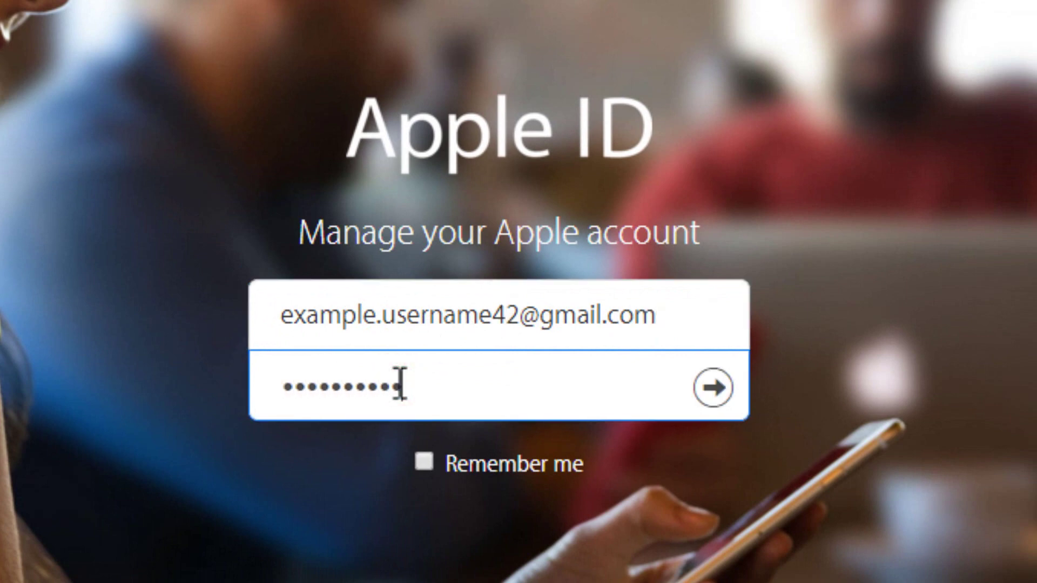
text(•••••••)
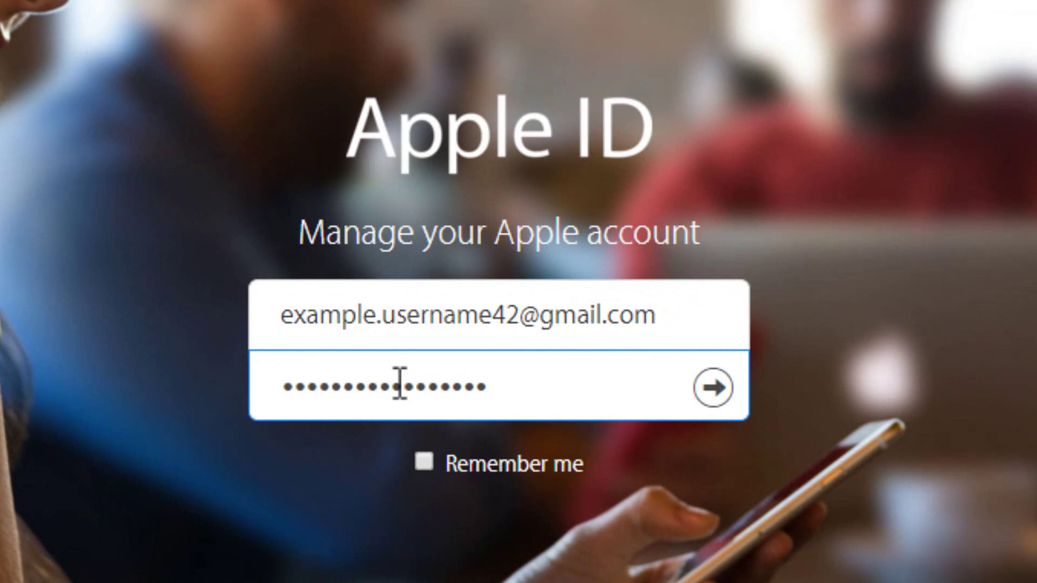
click(697, 401)
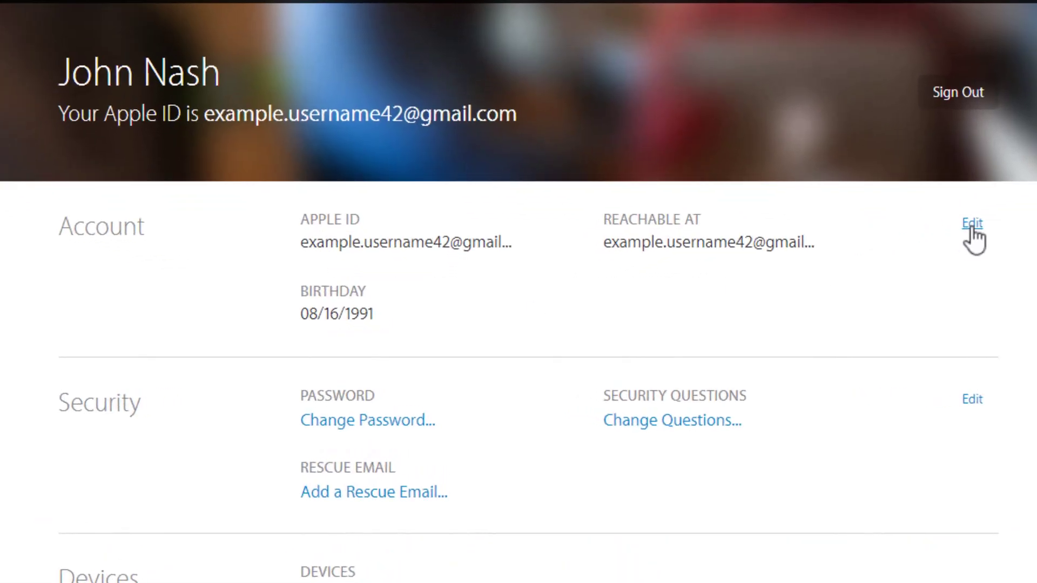
Step: Edit the Account section and bring up the Change Email Address prompt
click(971, 226)
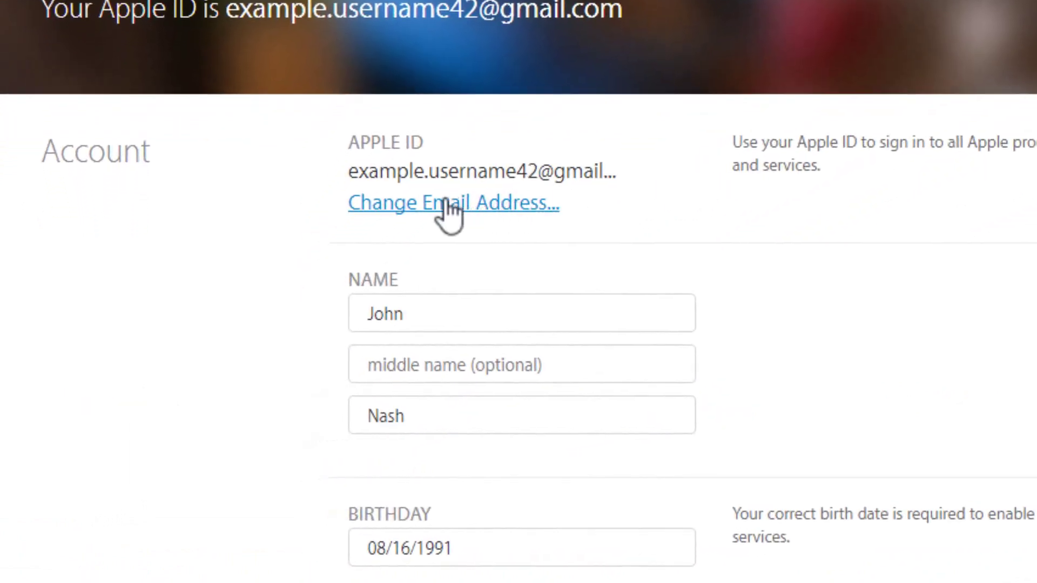
click(430, 209)
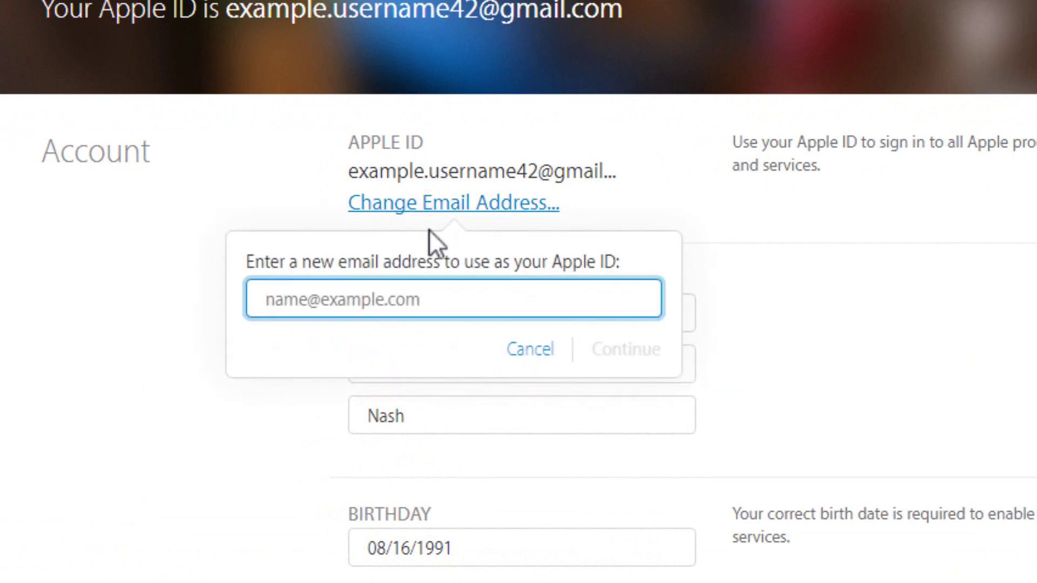
Step: Submit the Yahoo address as the new Apple ID, triggering the verification-code prompt
click(435, 298)
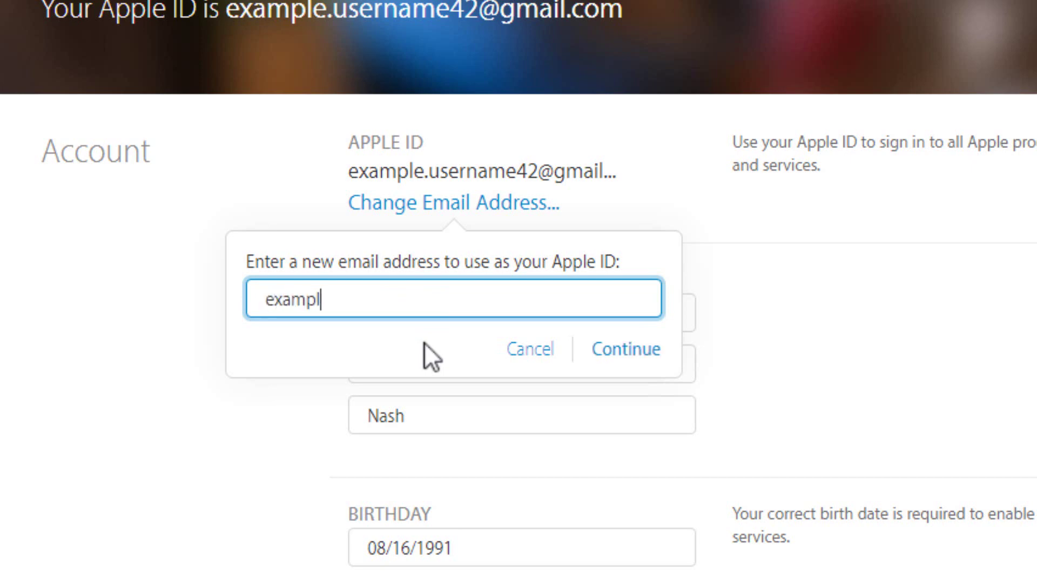
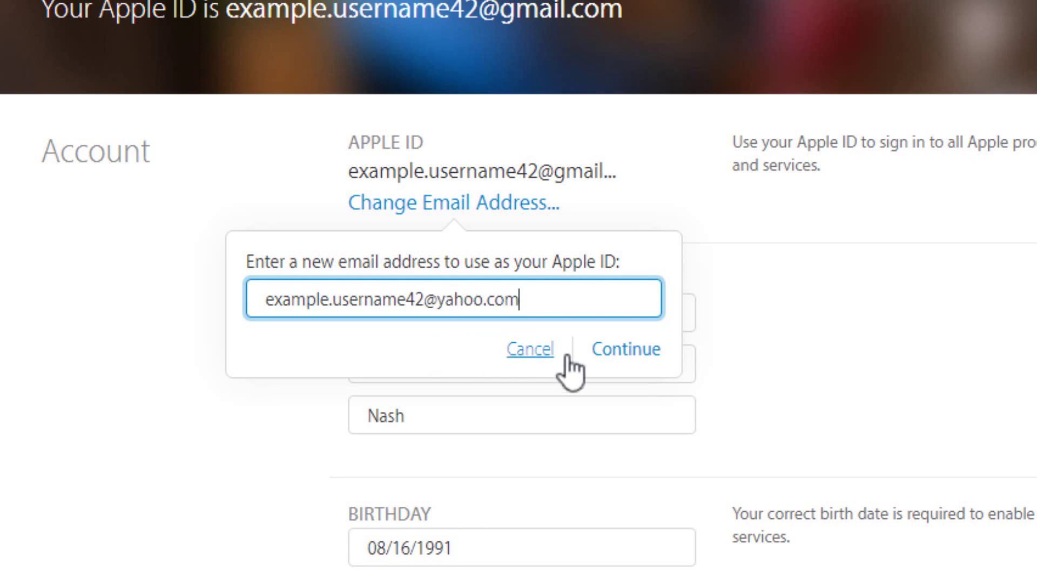
click(653, 361)
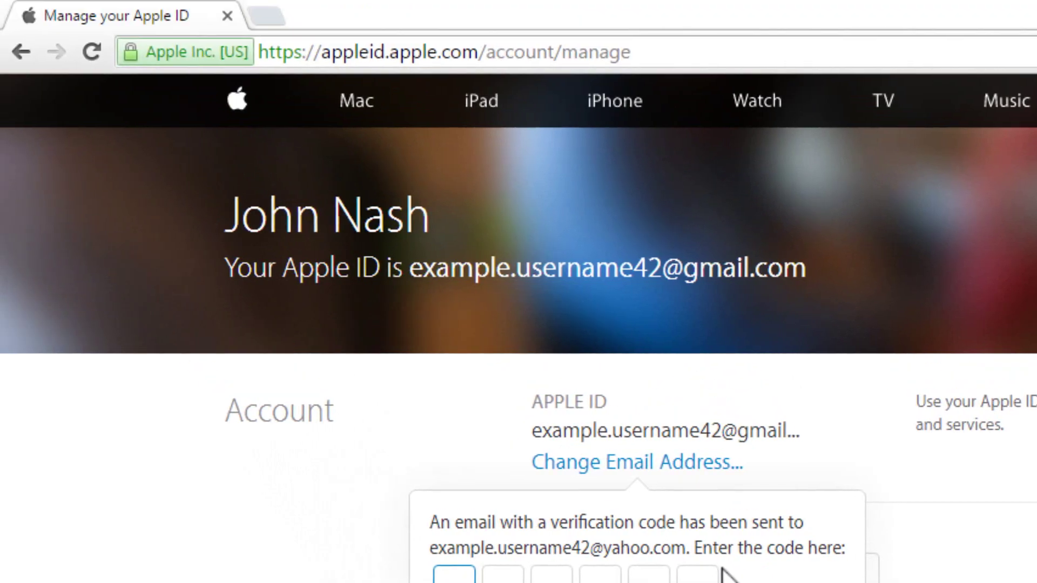
Step: Load yahoomail.com in a new browser tab
click(270, 19)
click(328, 49)
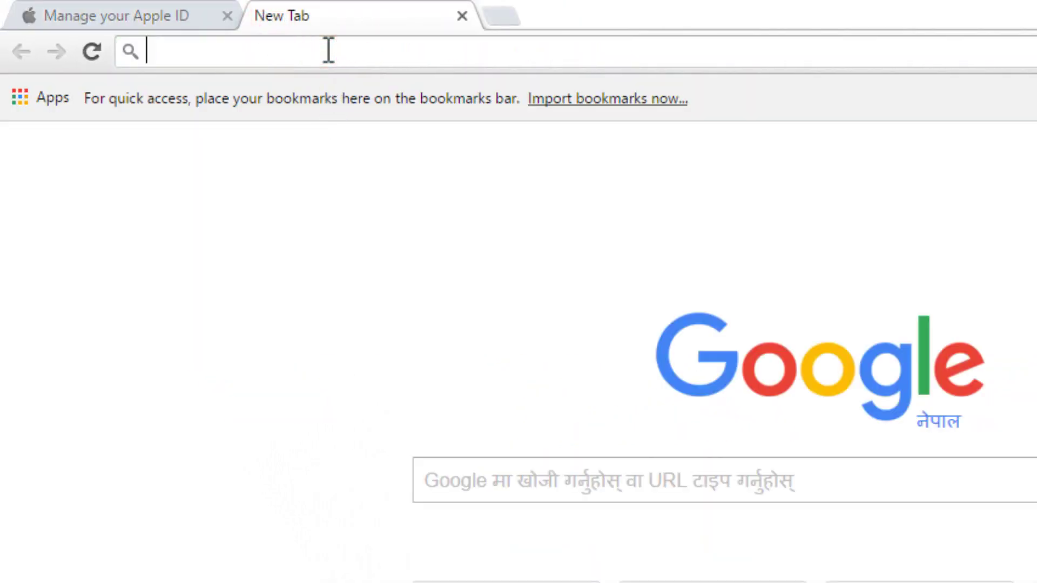
text(yahoomail.co)
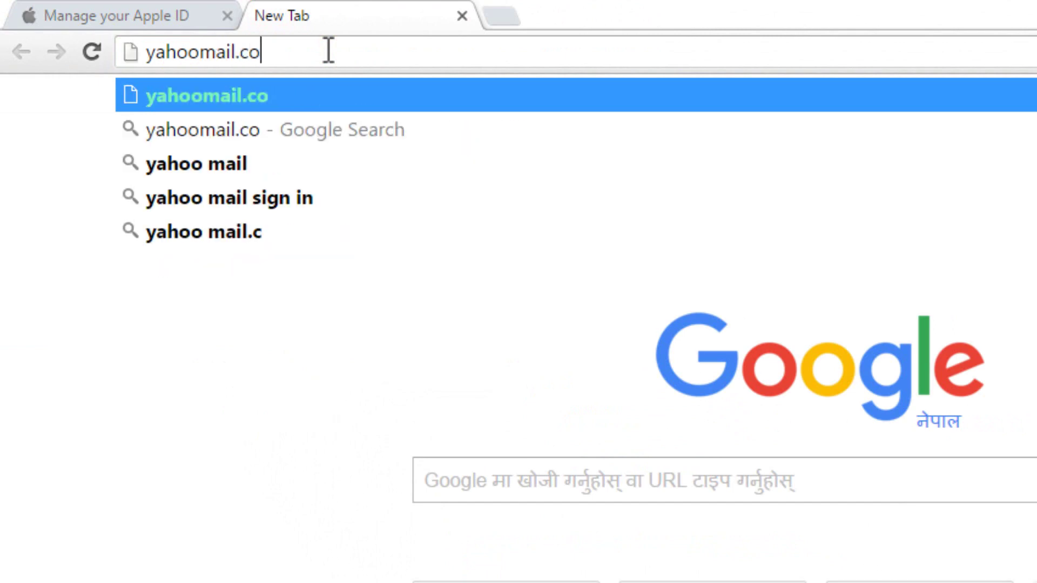
text(m)
key(Return)
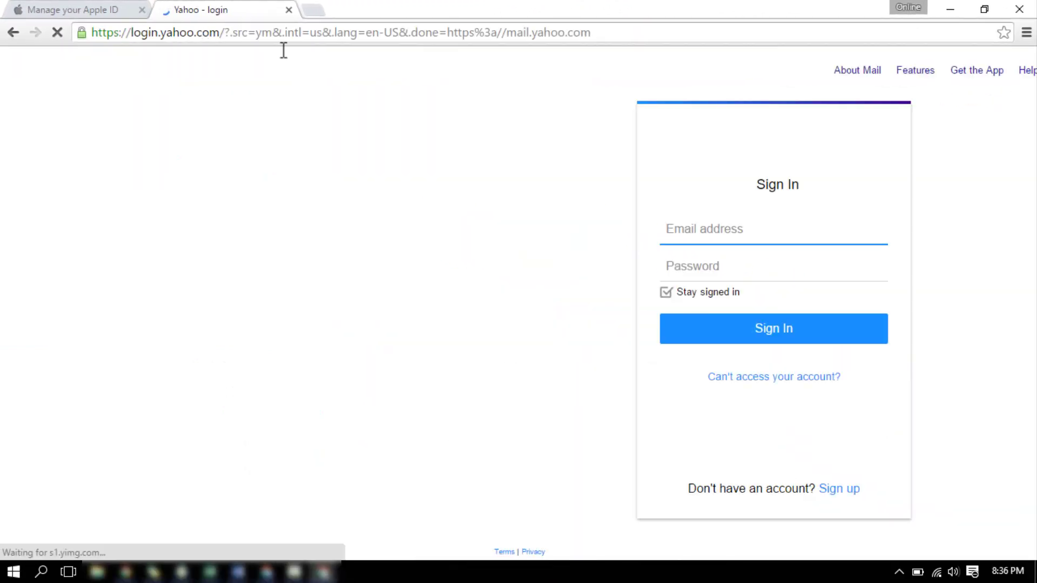
Step: Sign in to the Yahoo account with its email and password, reaching the inbox
click(716, 228)
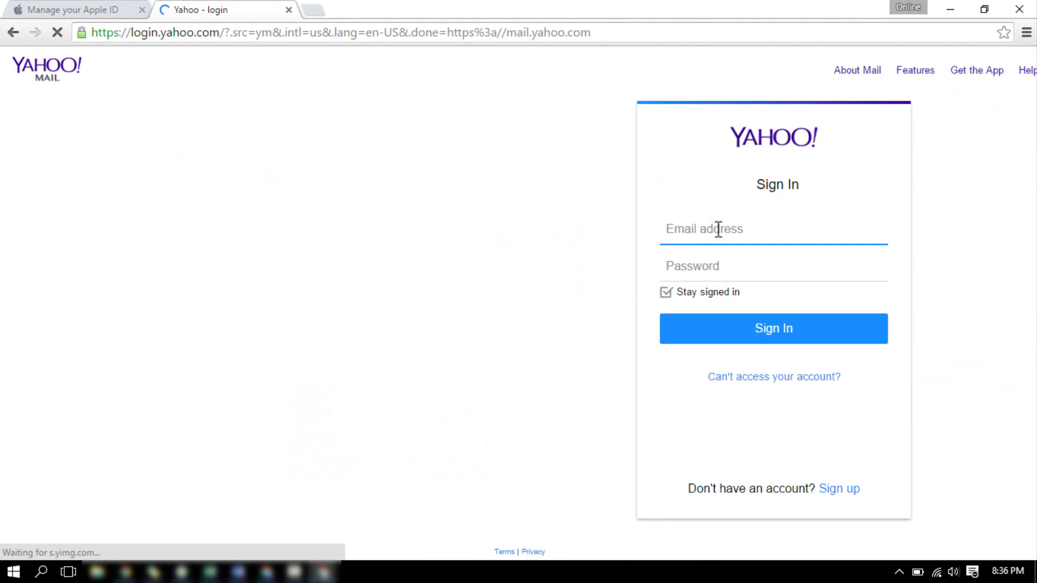
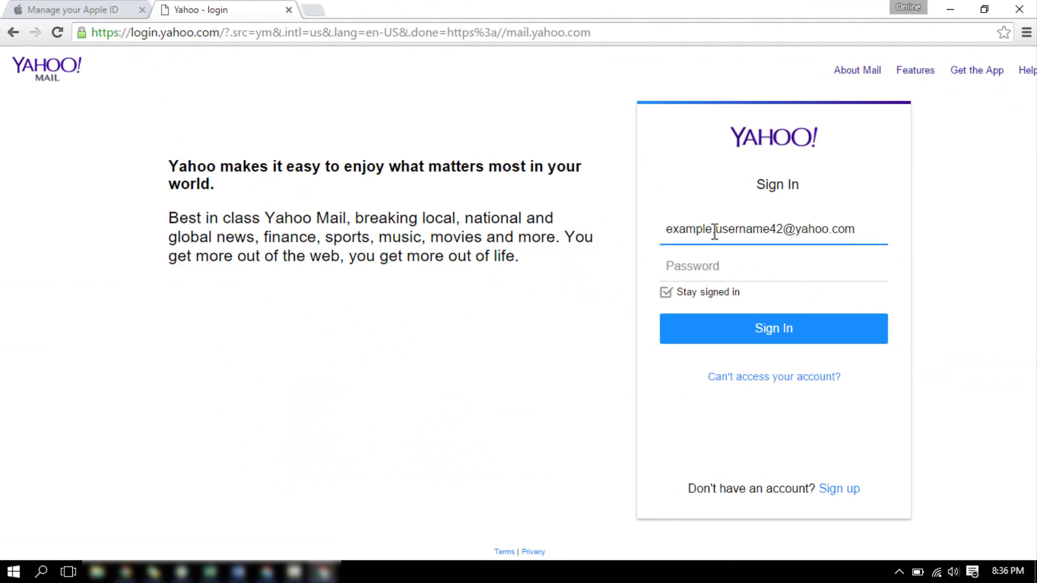
click(713, 268)
text(•••)
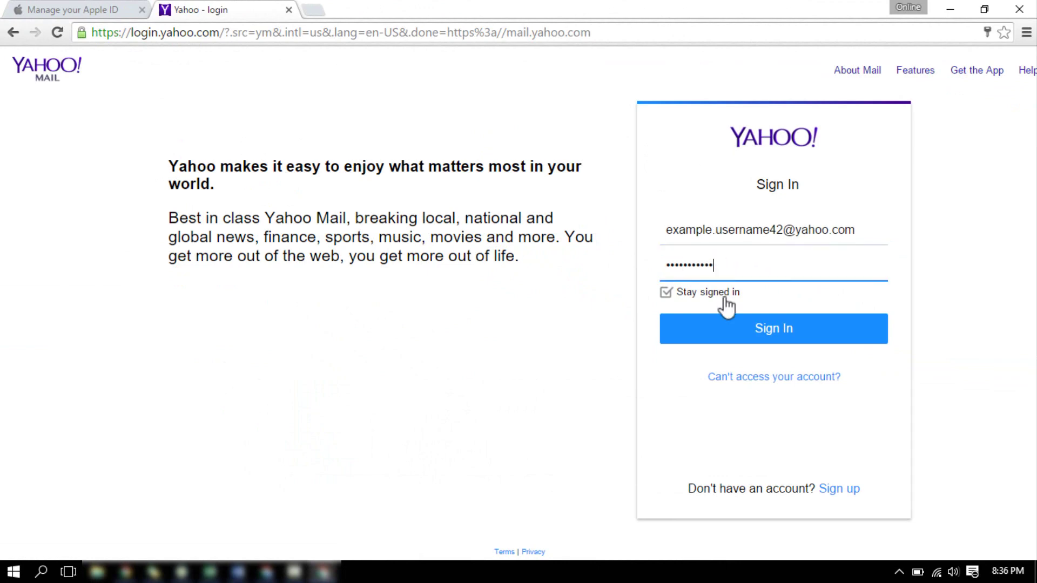
click(797, 332)
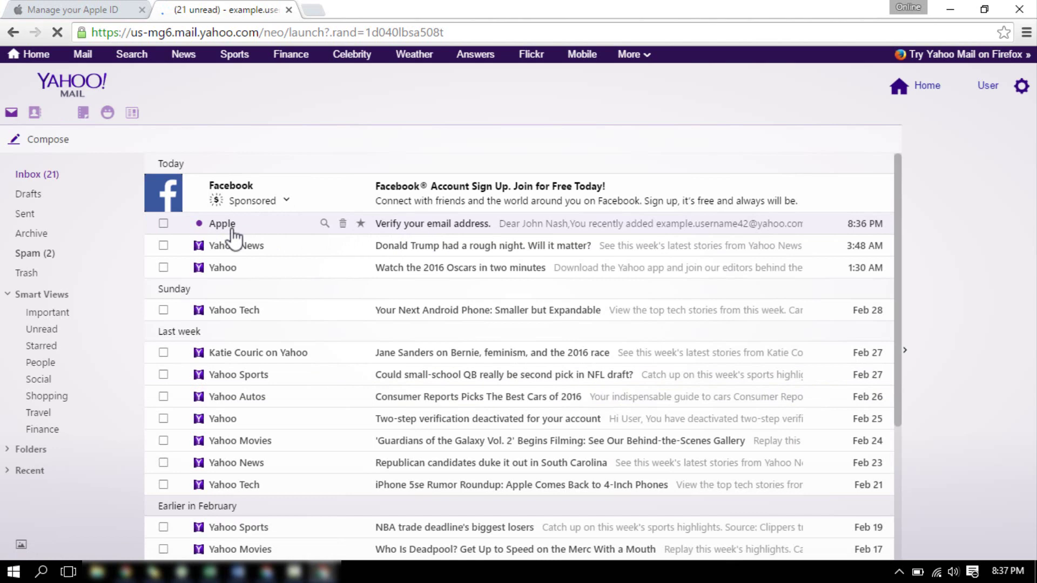
click(406, 233)
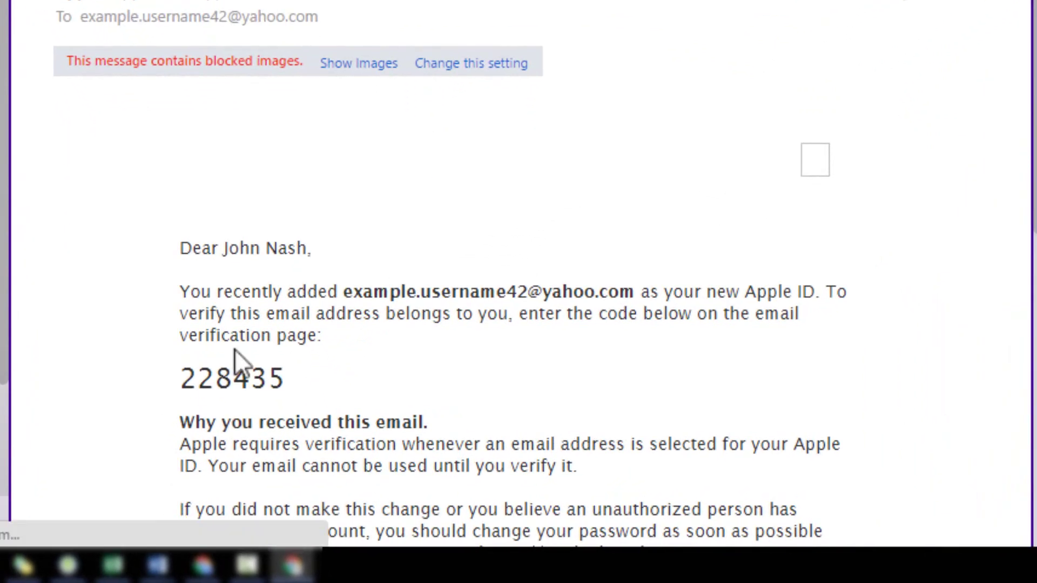
drag(186, 382, 281, 383)
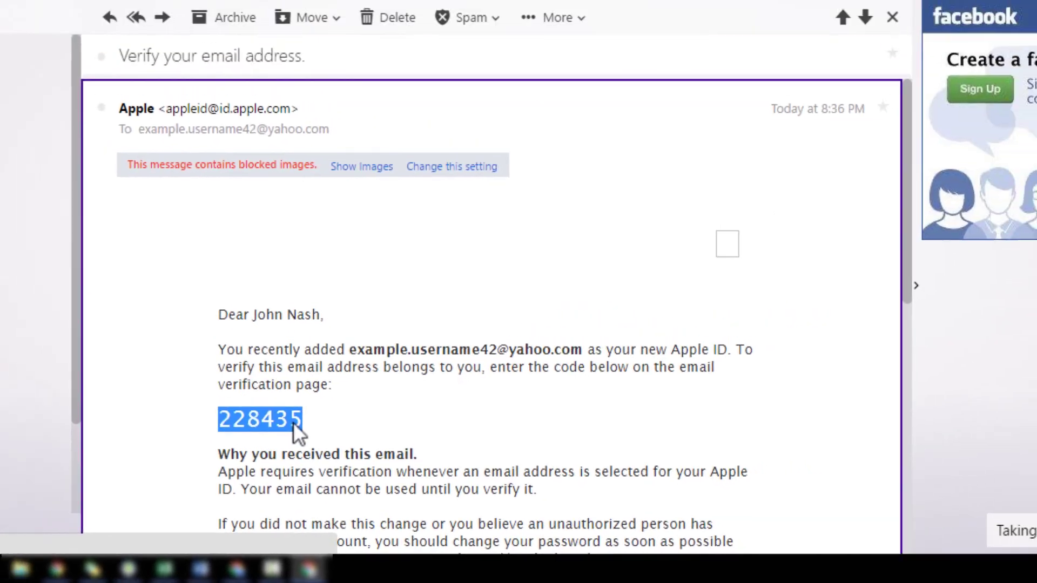
click(90, 9)
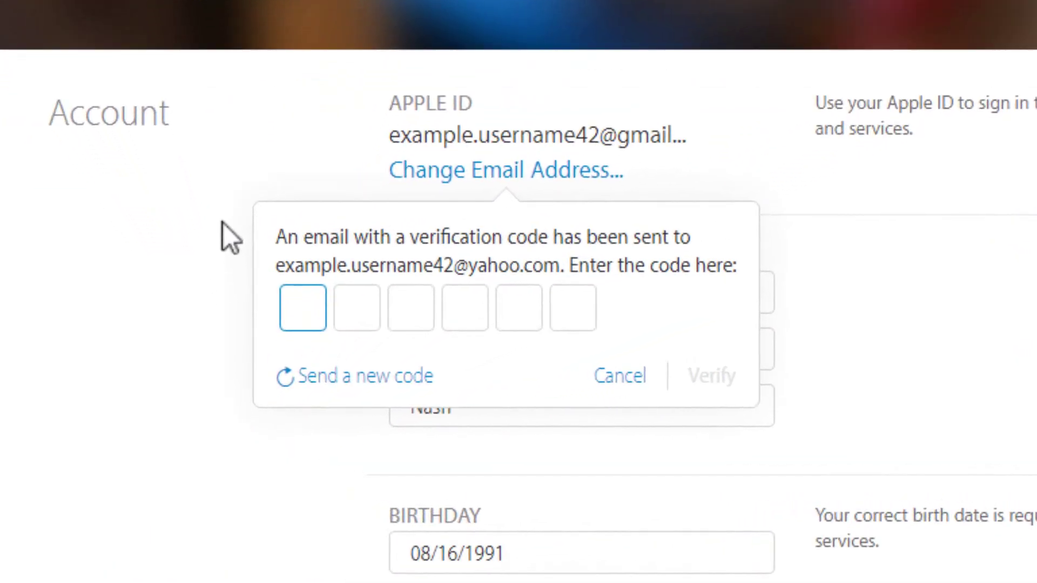
click(297, 313)
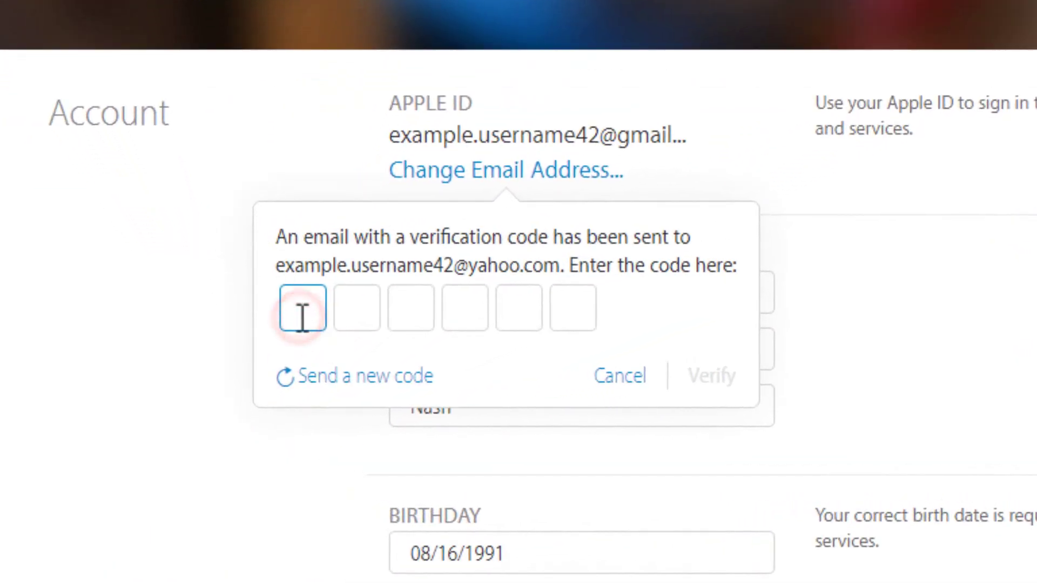
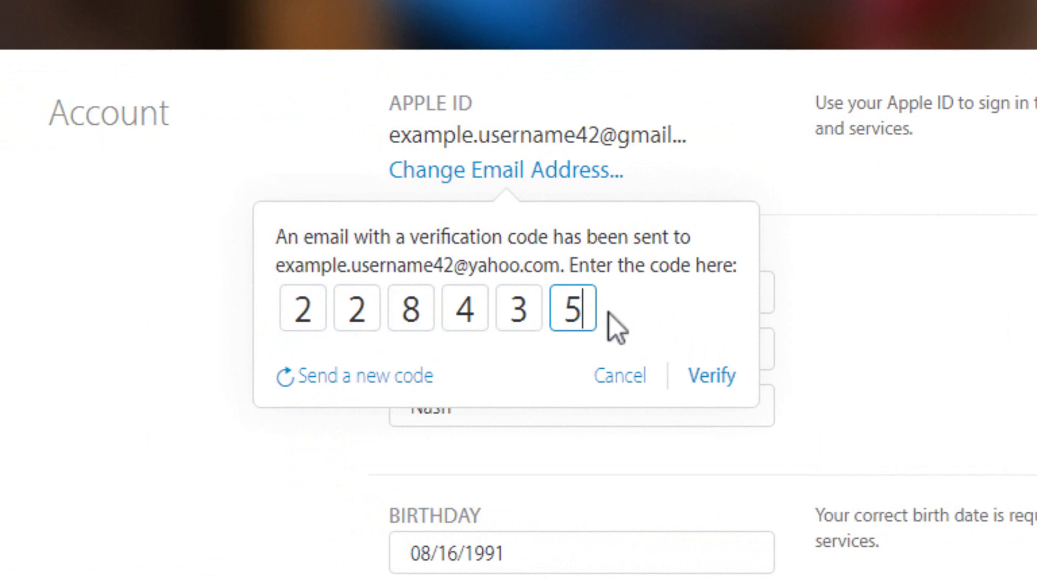
click(712, 375)
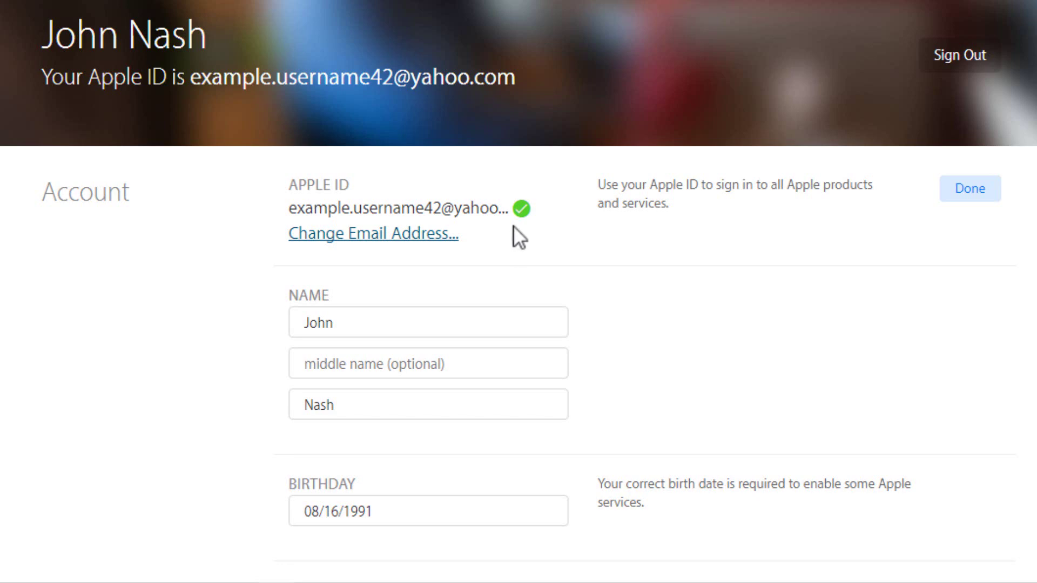
Step: Finish editing so the account summary lists the Yahoo address as the Apple ID
click(973, 189)
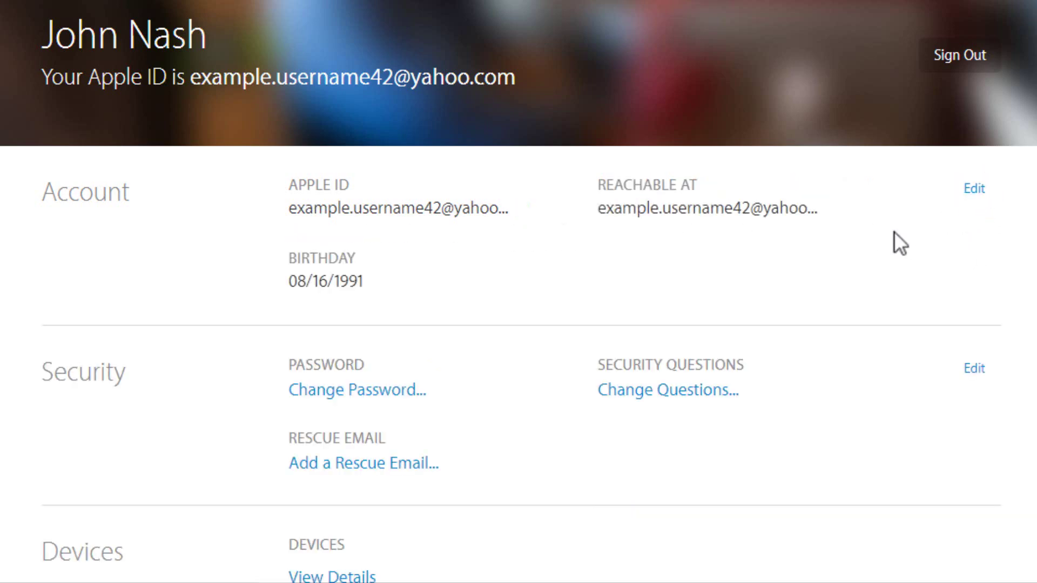